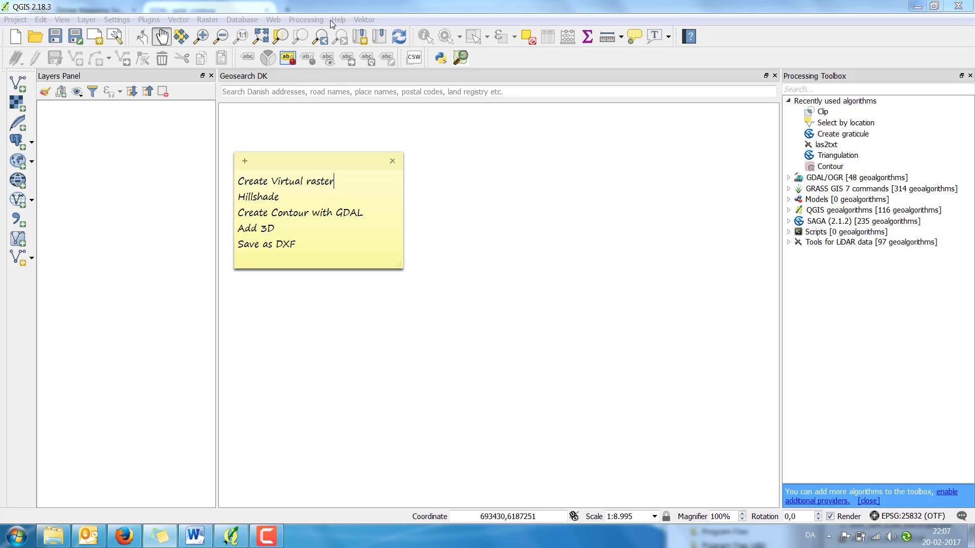
Step: Open the Build Virtual Raster (Catalog) tool from Raster > Miscellaneous
{"action": "left_click", "coordinate": [327, 8]}
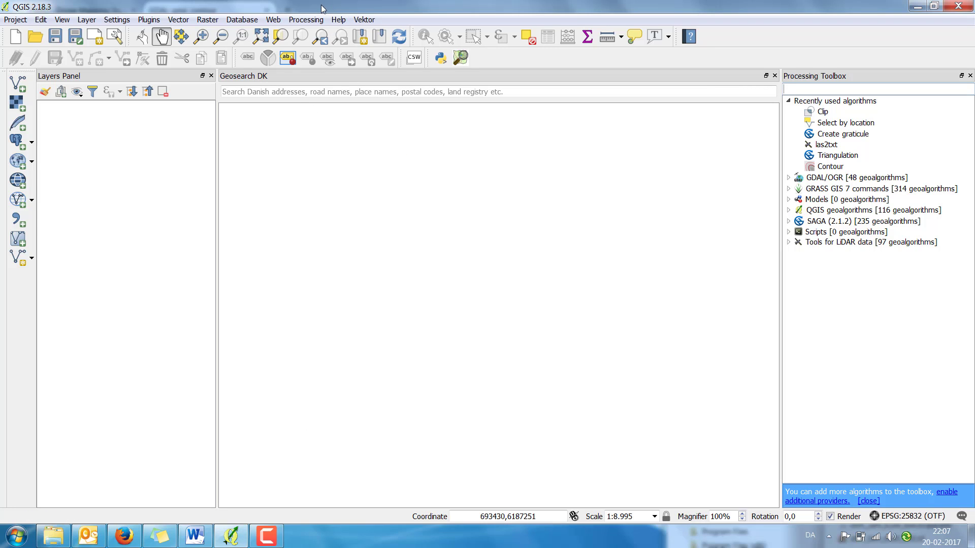
{"action": "left_click", "coordinate": [208, 20]}
{"action": "mouse_move", "coordinate": [235, 146]}
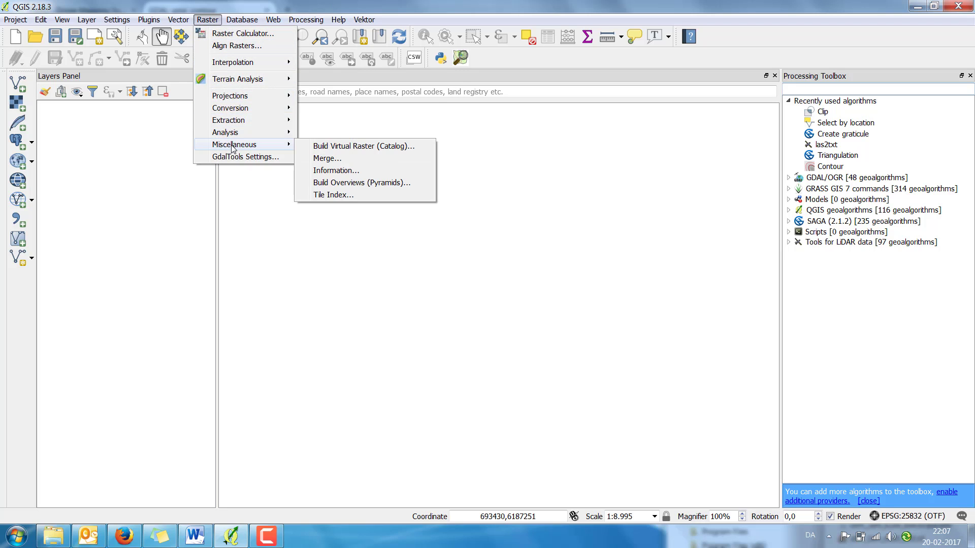
{"action": "left_click", "coordinate": [335, 147]}
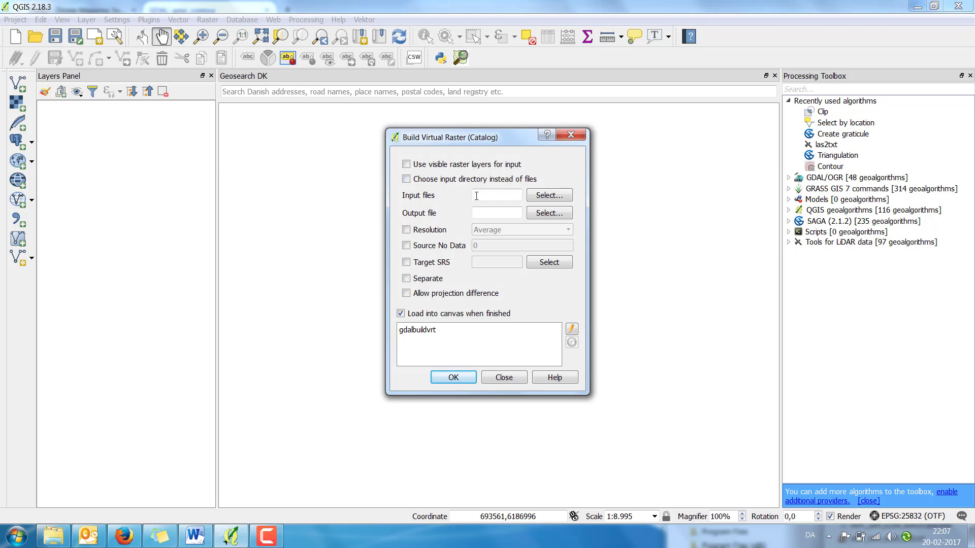
Step: Select dtm_1km_6186_693.tif and dtm_1km_6186_694.tif from E:\1_raster as input files
{"action": "left_click", "coordinate": [548, 196]}
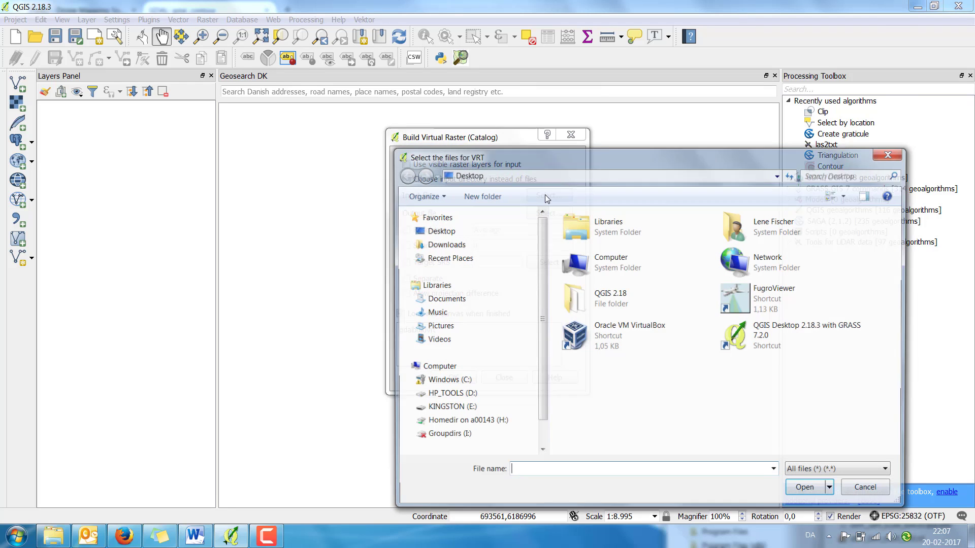
{"action": "left_click", "coordinate": [459, 408]}
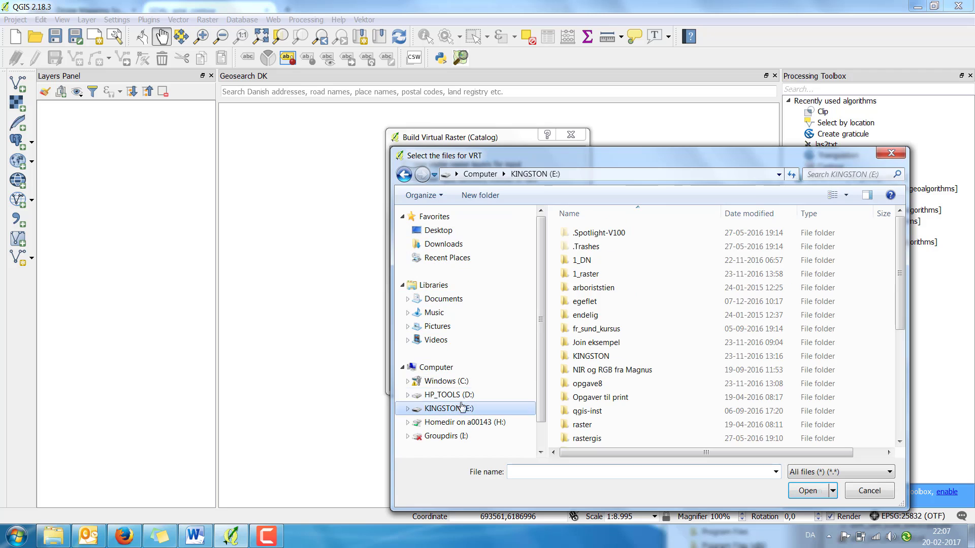
{"action": "double_click", "coordinate": [582, 274]}
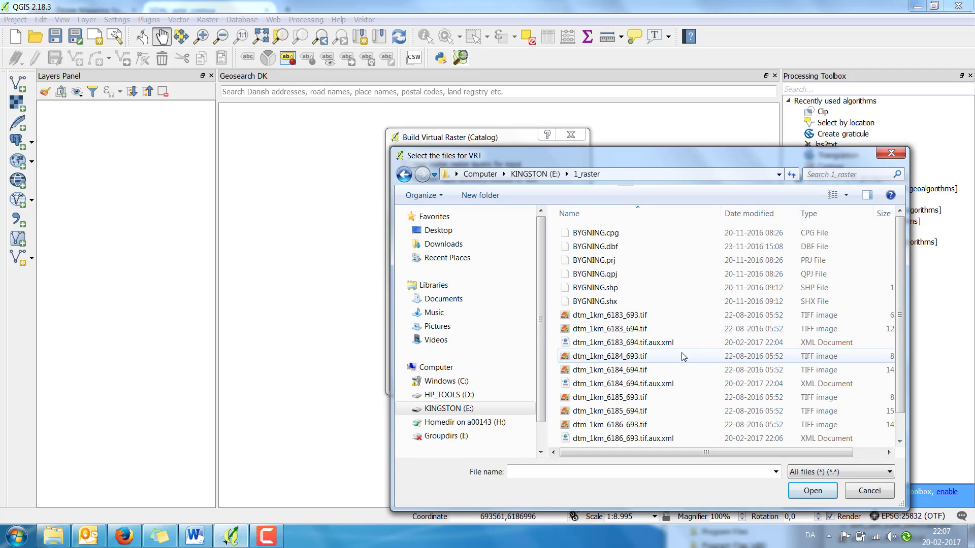
{"action": "left_click", "coordinate": [699, 425]}
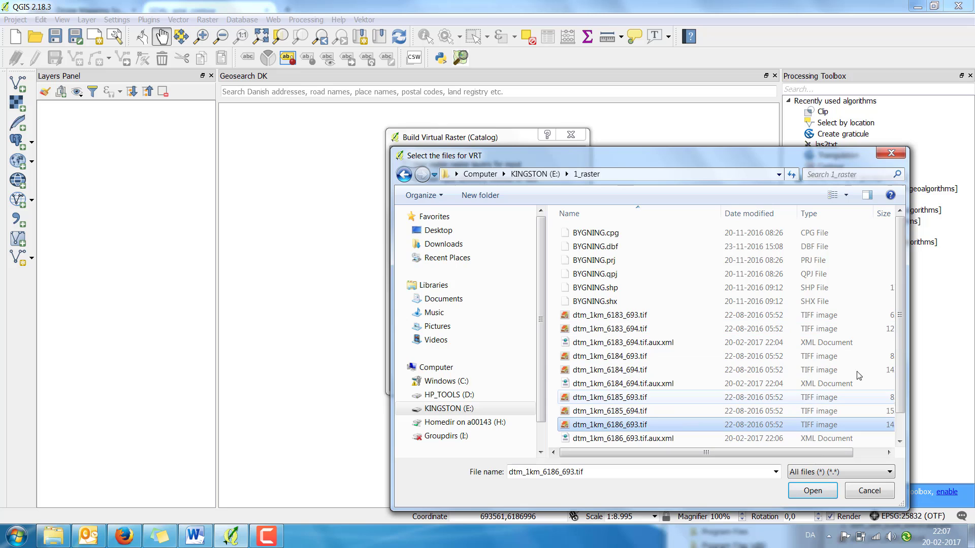
{"action": "left_click_drag", "start_coordinate": [902, 394], "coordinate": [901, 414]}
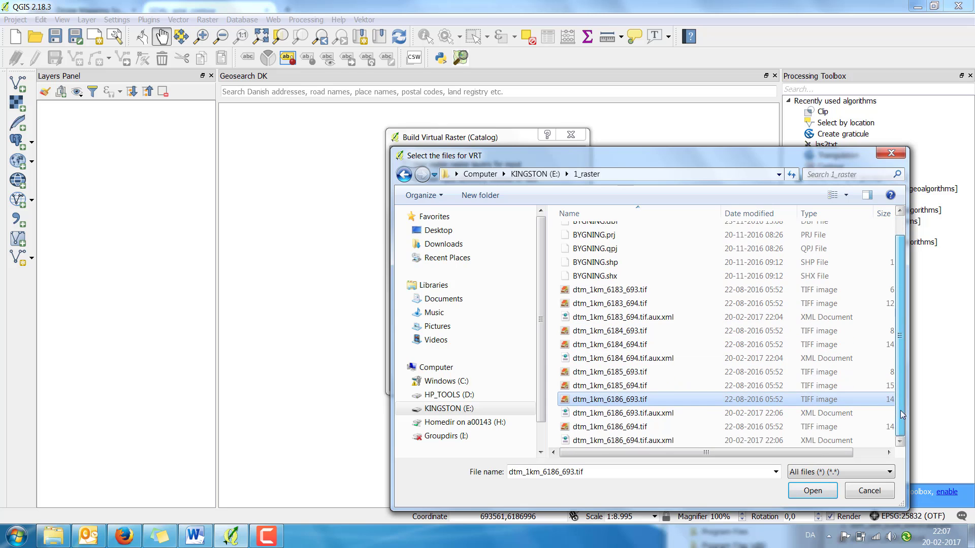
{"action": "left_click", "coordinate": [648, 429], "text": "ctrl"}
{"action": "left_click", "coordinate": [812, 490]}
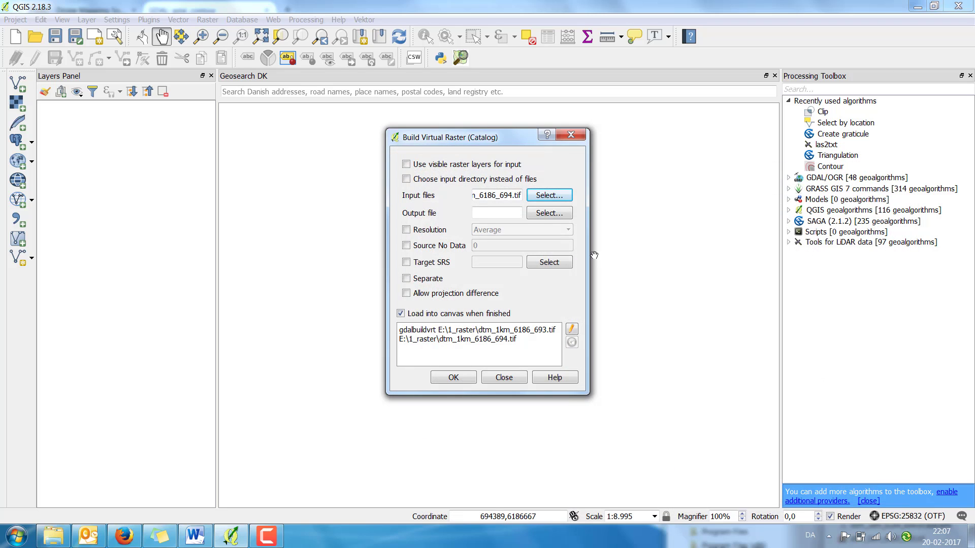
Step: Set the virtual raster output file to raster.vrt in the 1_raster folder
{"action": "left_click", "coordinate": [543, 214]}
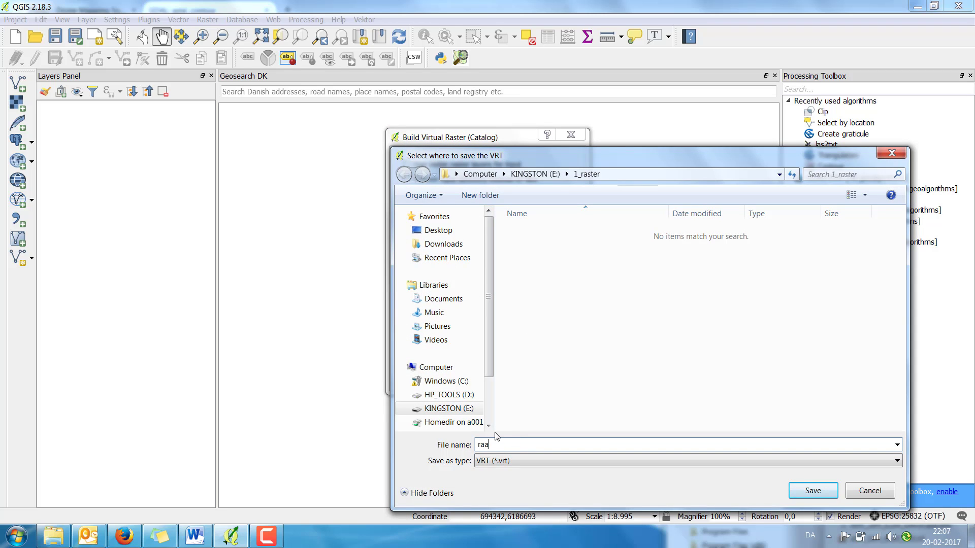
{"action": "type", "text": "raa"}
{"action": "key", "text": "BackSpace"}
{"action": "type", "text": "ster"}
{"action": "left_click", "coordinate": [814, 491]}
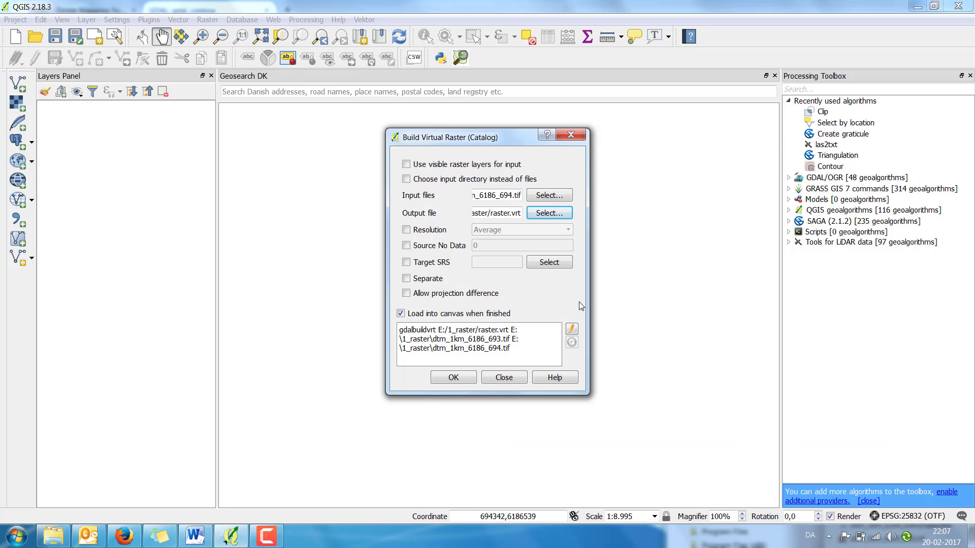
Step: Run the virtual raster build, dismiss the completion messages and close the tool
{"action": "left_click", "coordinate": [453, 378]}
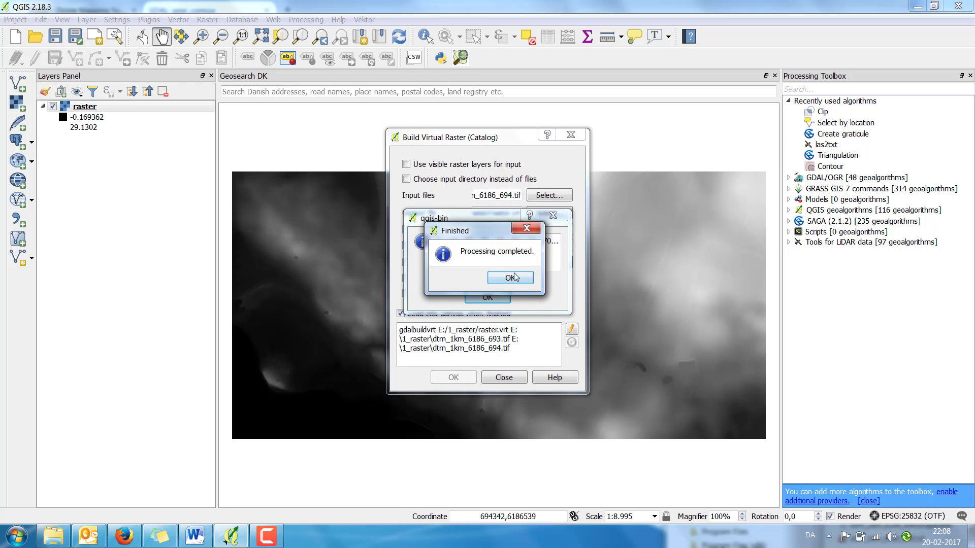
{"action": "left_click", "coordinate": [511, 277]}
{"action": "left_click", "coordinate": [489, 297]}
{"action": "left_click", "coordinate": [502, 378]}
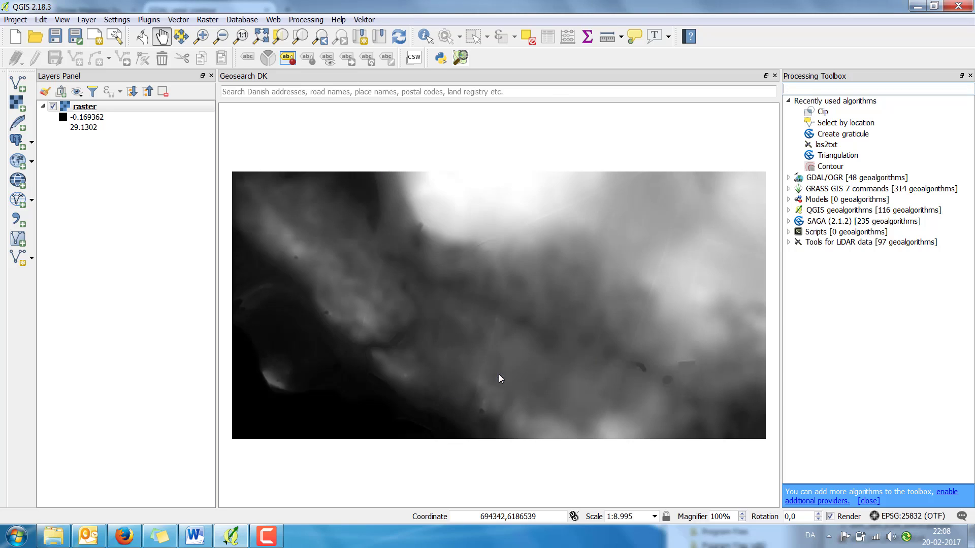
Step: Render the raster layer as a hillshade with Z factor 3
{"action": "double_click", "coordinate": [92, 108]}
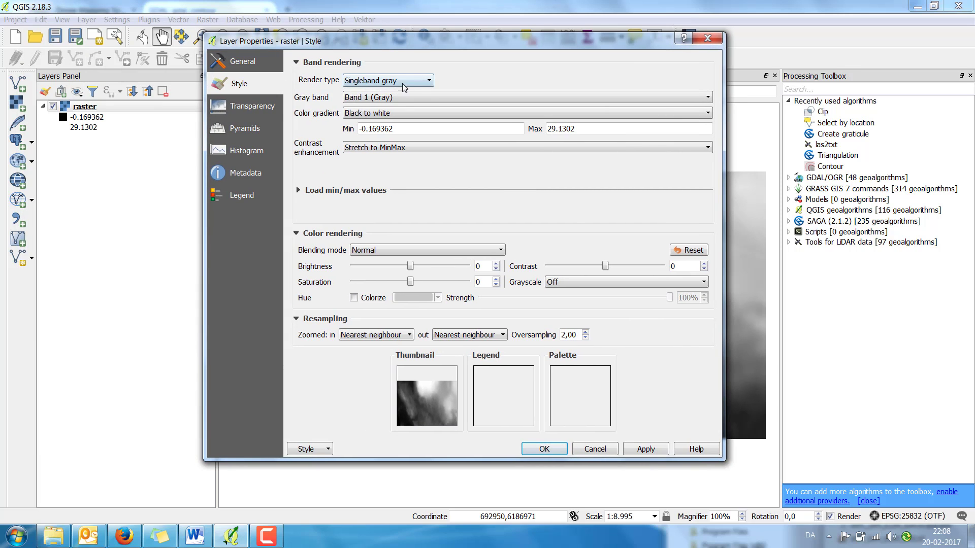
{"action": "left_click", "coordinate": [428, 82]}
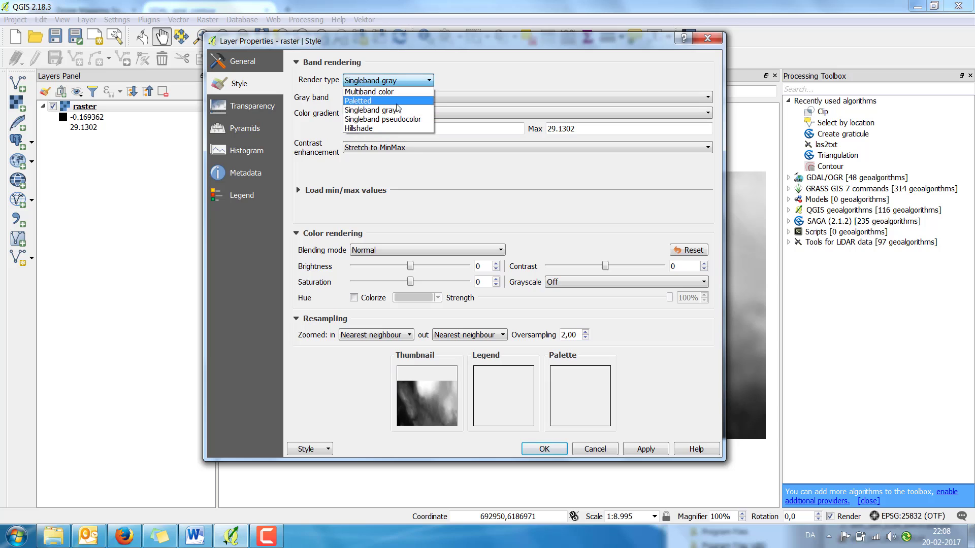
{"action": "left_click", "coordinate": [369, 130]}
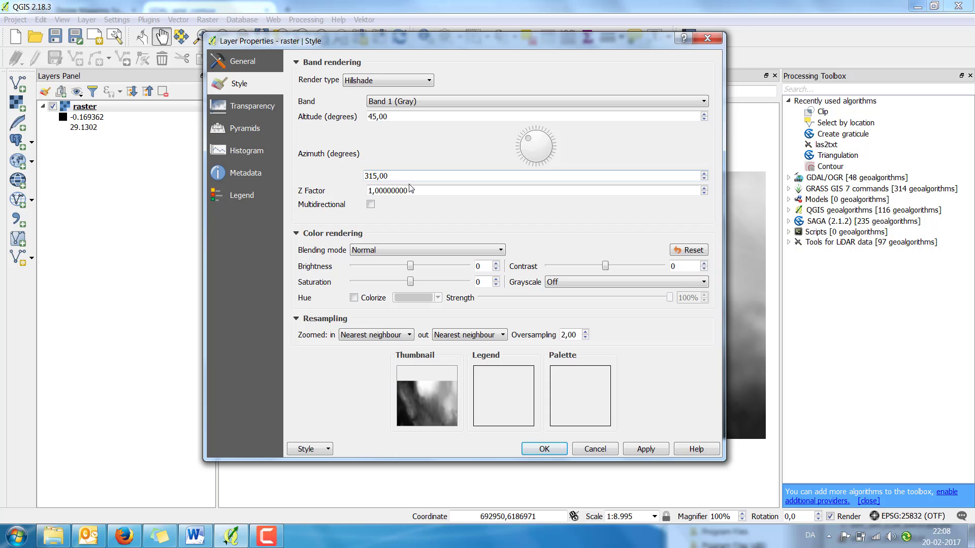
{"action": "left_click_drag", "start_coordinate": [407, 191], "coordinate": [368, 191]}
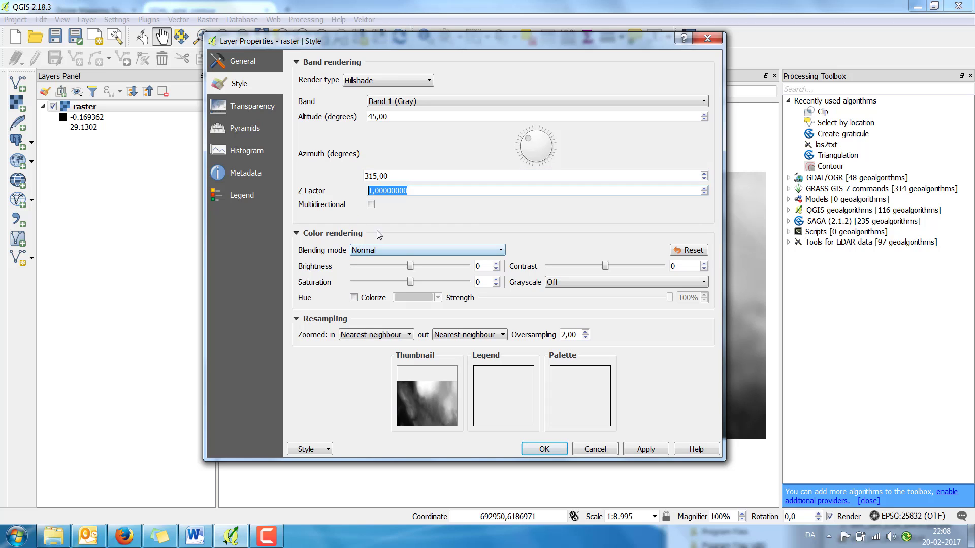
{"action": "type", "text": "3"}
Step: Set resampling to Bilinear zoomed in and Average zoomed out, with oversampling 0,8, and apply
{"action": "left_click", "coordinate": [393, 337]}
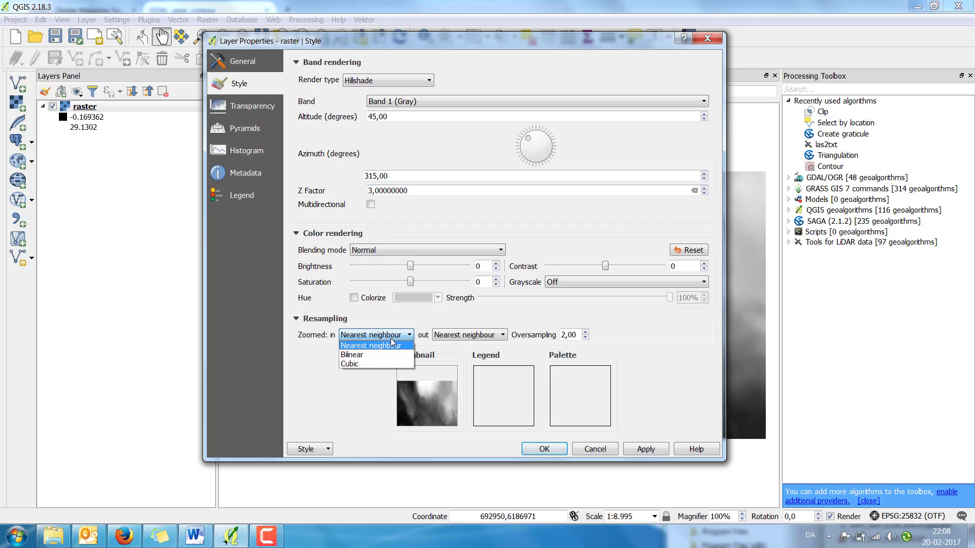
{"action": "left_click", "coordinate": [378, 354]}
{"action": "left_click", "coordinate": [467, 334]}
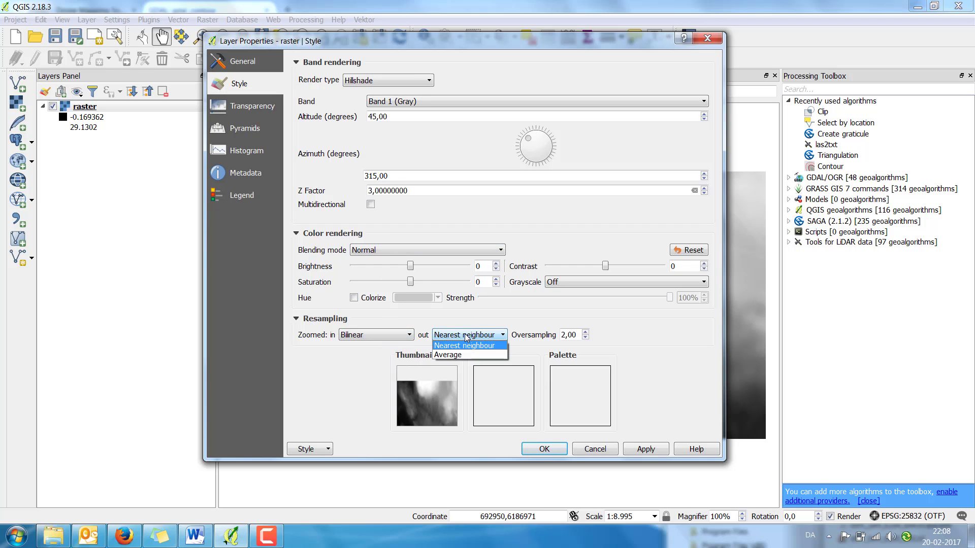
{"action": "left_click", "coordinate": [447, 355]}
{"action": "left_click_drag", "start_coordinate": [578, 334], "coordinate": [561, 334]}
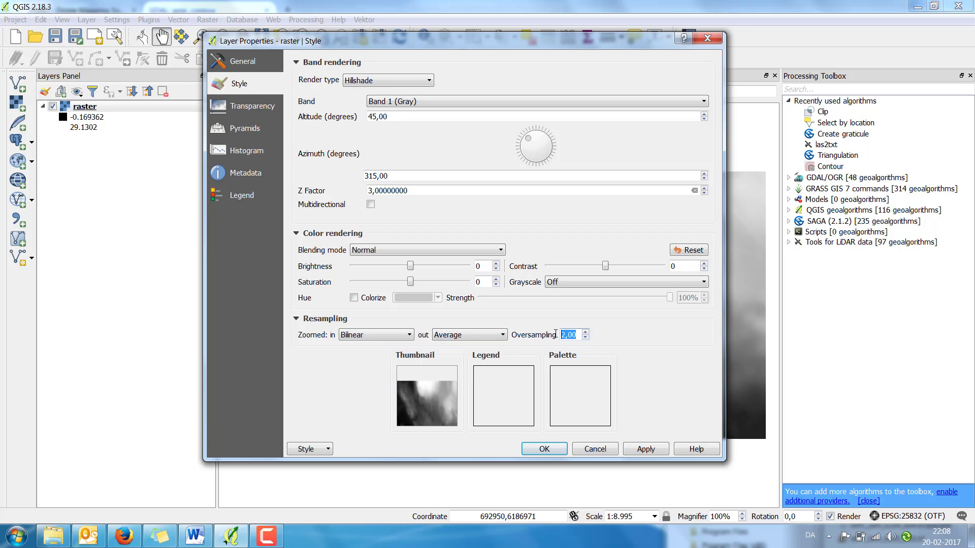
{"action": "type", "text": "0,8"}
{"action": "left_click", "coordinate": [556, 448]}
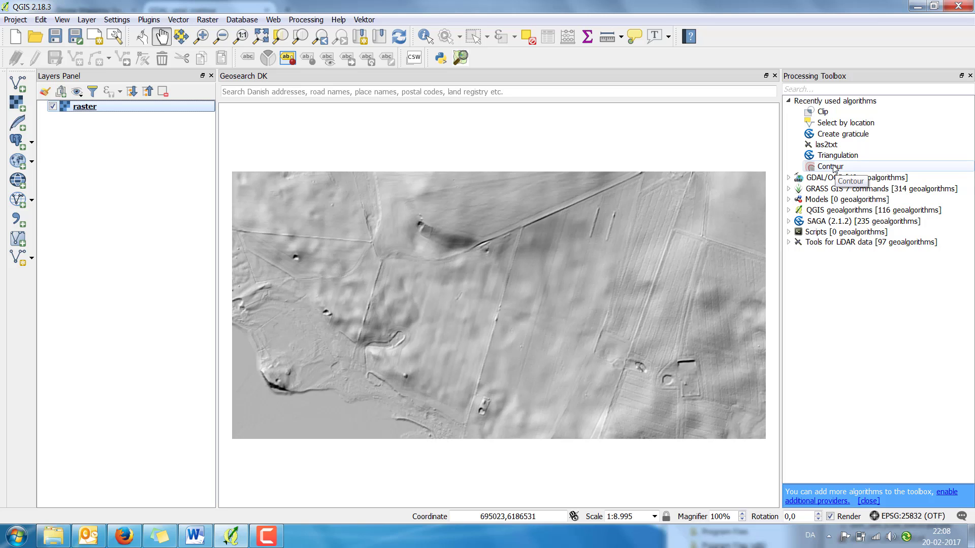
Step: Find and open the GDAL Contour algorithm in the Processing Toolbox
{"action": "left_click", "coordinate": [810, 90]}
{"action": "type", "text": "conto"}
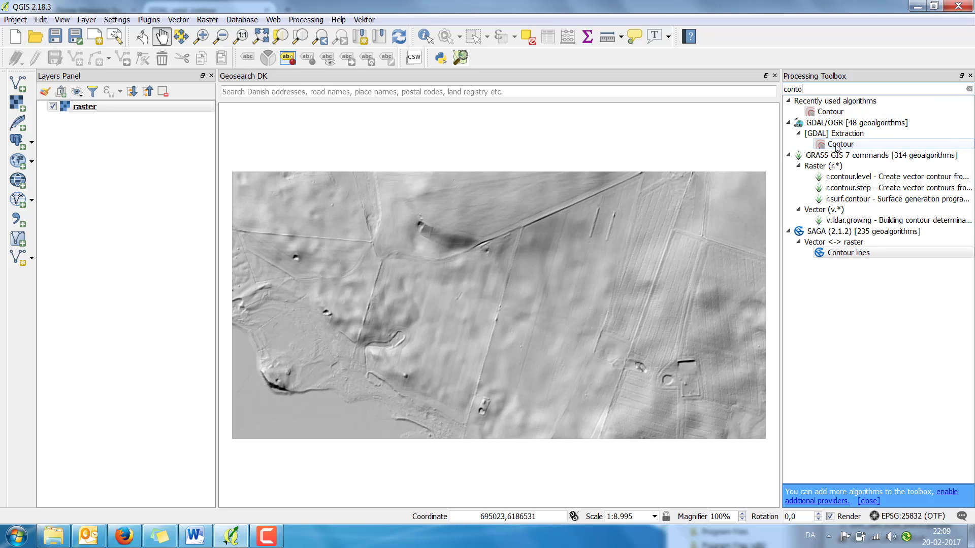
{"action": "double_click", "coordinate": [837, 145]}
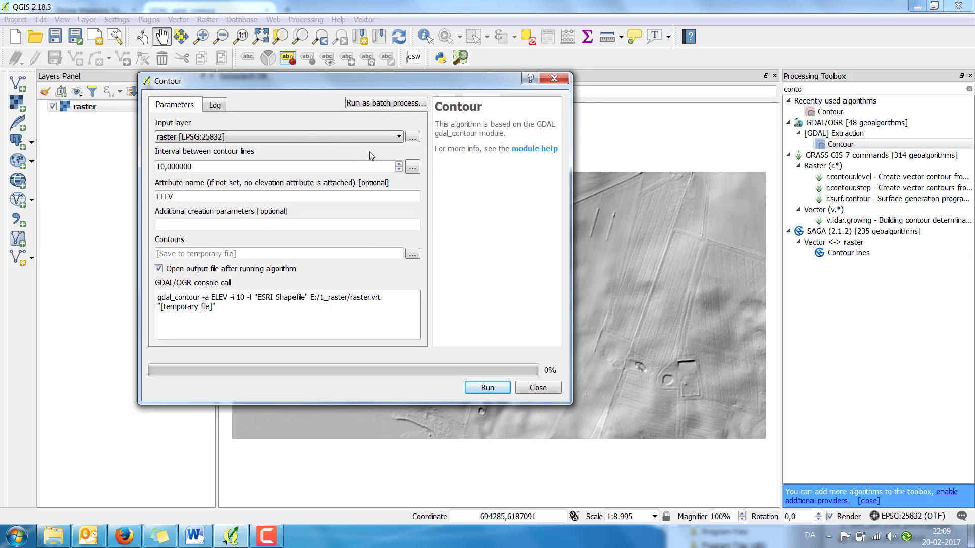
Step: Set the contour interval to 2,5 with the -3d creation option
{"action": "left_click_drag", "start_coordinate": [208, 167], "coordinate": [135, 166]}
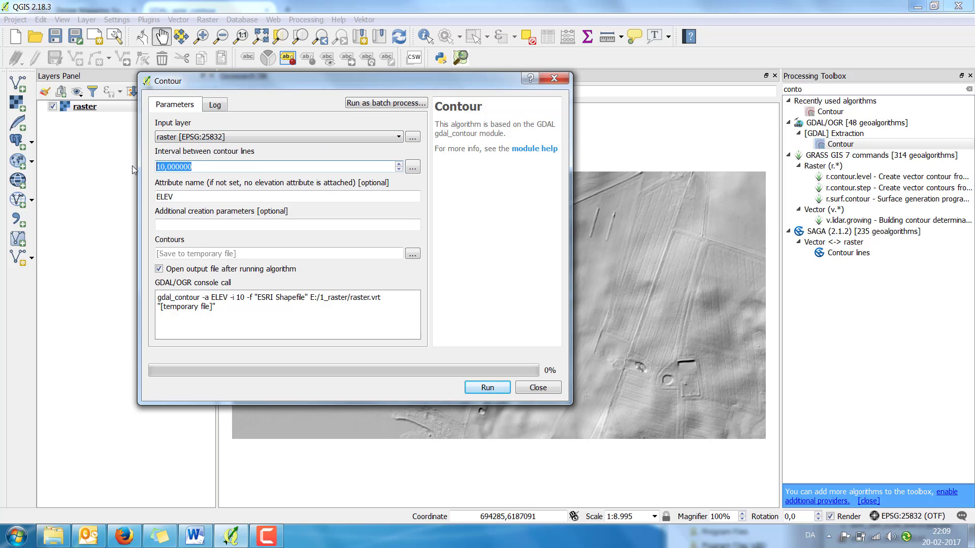
{"action": "type", "text": "2,5"}
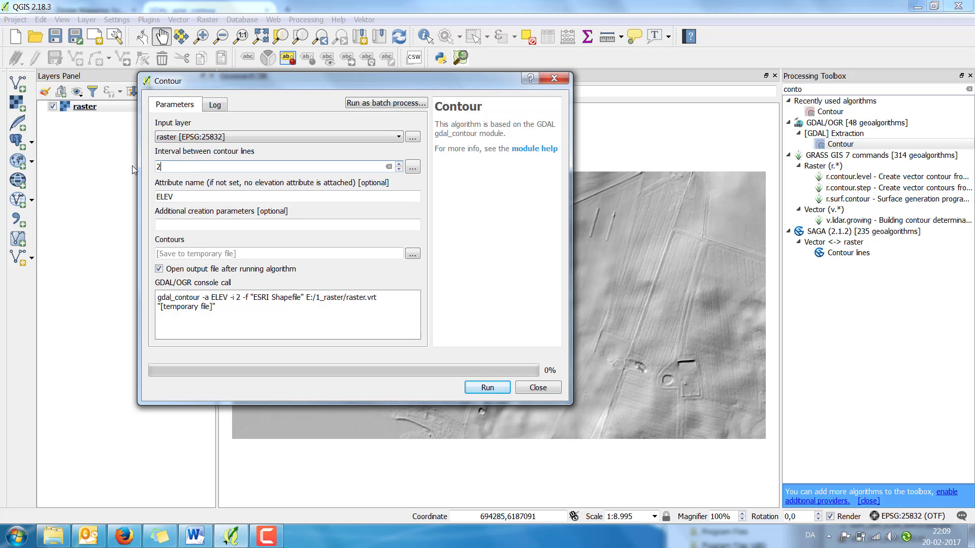
{"action": "left_click", "coordinate": [197, 197]}
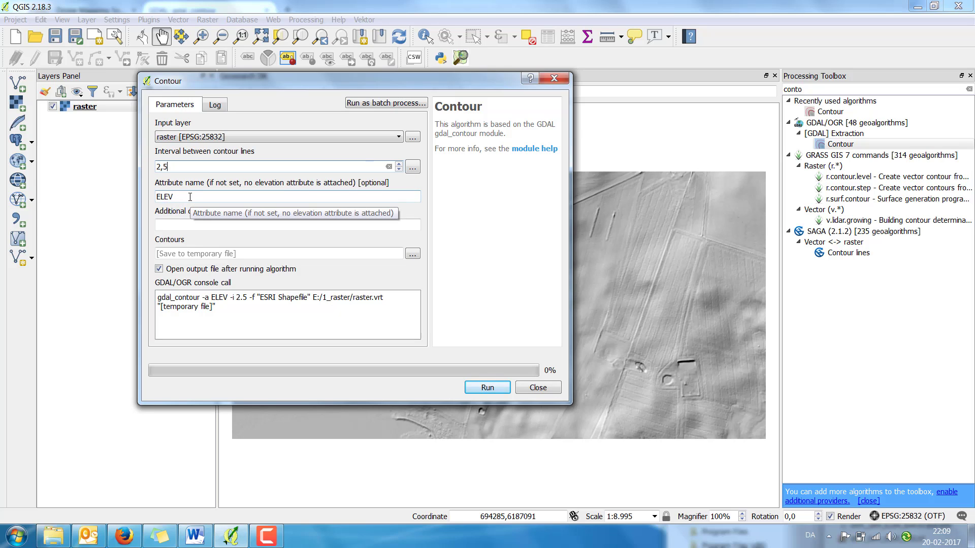
{"action": "left_click", "coordinate": [197, 225]}
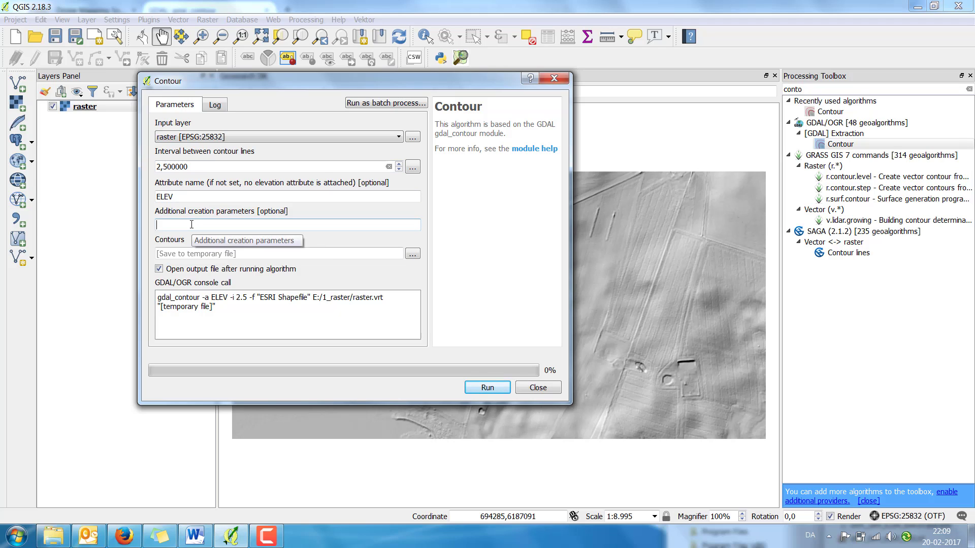
{"action": "type", "text": "-3d"}
Step: Check the gdal_contour documentation in Firefox, then return to the Contour dialog
{"action": "left_click", "coordinate": [536, 153]}
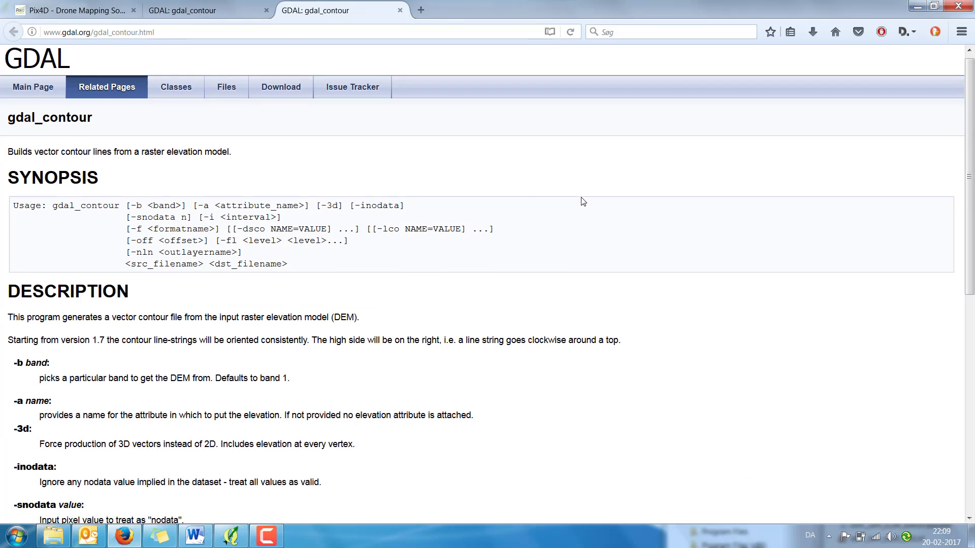
{"action": "scroll", "coordinate": [577, 232], "scroll_direction": "down", "scroll_amount": 5}
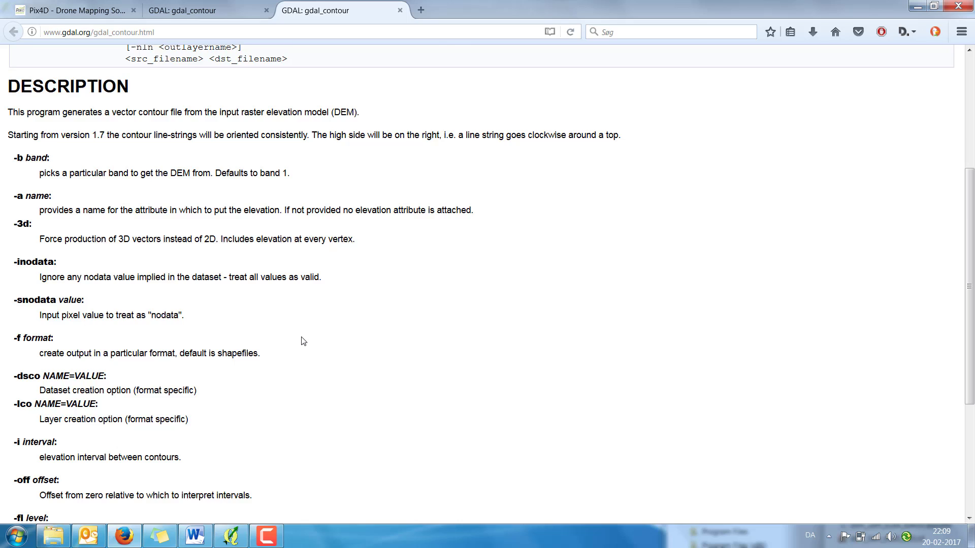
{"action": "scroll", "coordinate": [303, 341], "scroll_direction": "up", "scroll_amount": 5}
{"action": "left_click", "coordinate": [231, 536]}
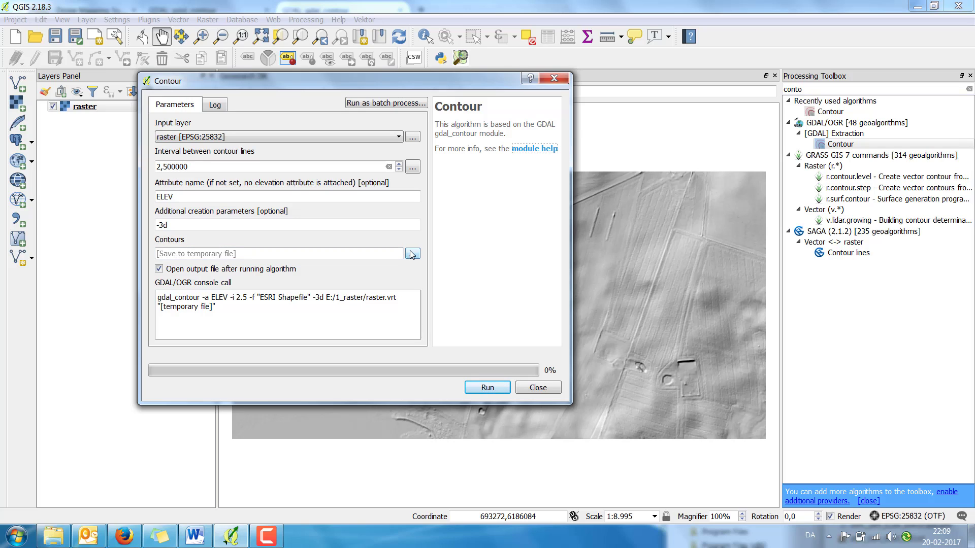
Step: Run the 2,5 interval contour generation and check the ELEV values in its attribute table
{"action": "left_click", "coordinate": [485, 388]}
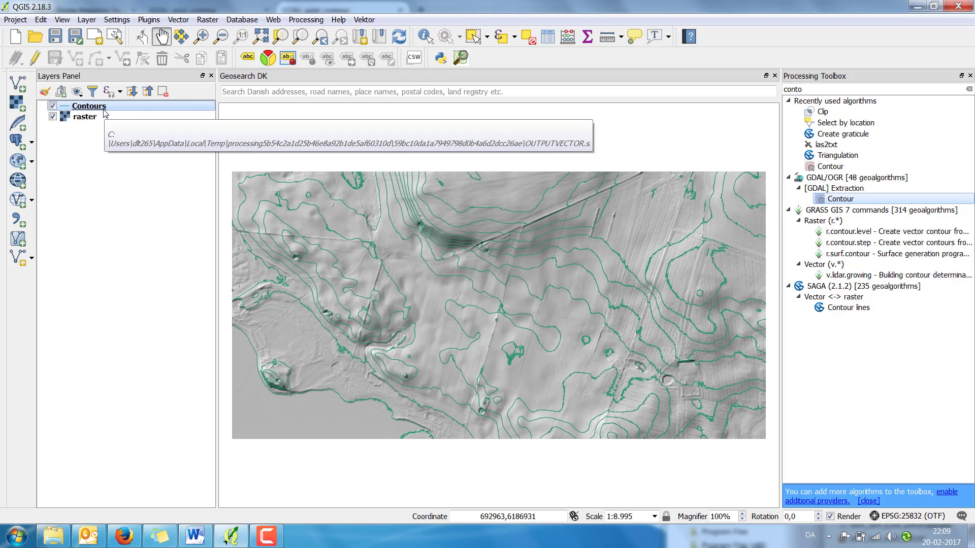
{"action": "left_click", "coordinate": [546, 43]}
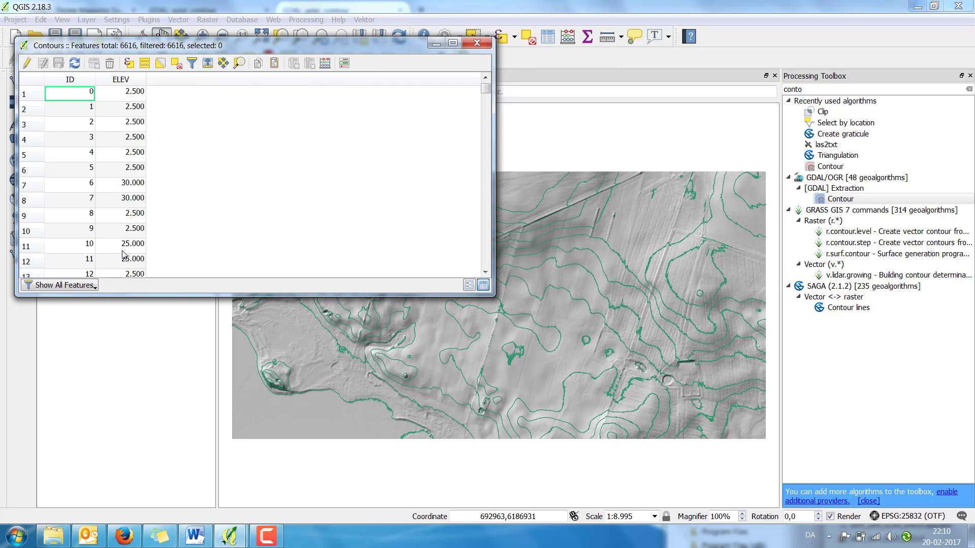
{"action": "left_click", "coordinate": [469, 46]}
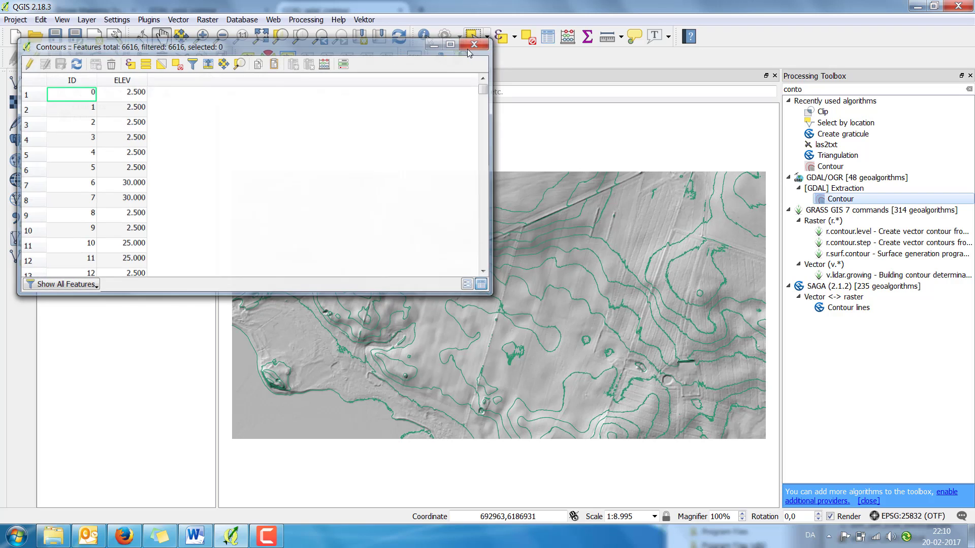
Step: Start saving the Contours layer as a new file in AutoCAD DXF format
{"action": "right_click", "coordinate": [117, 108]}
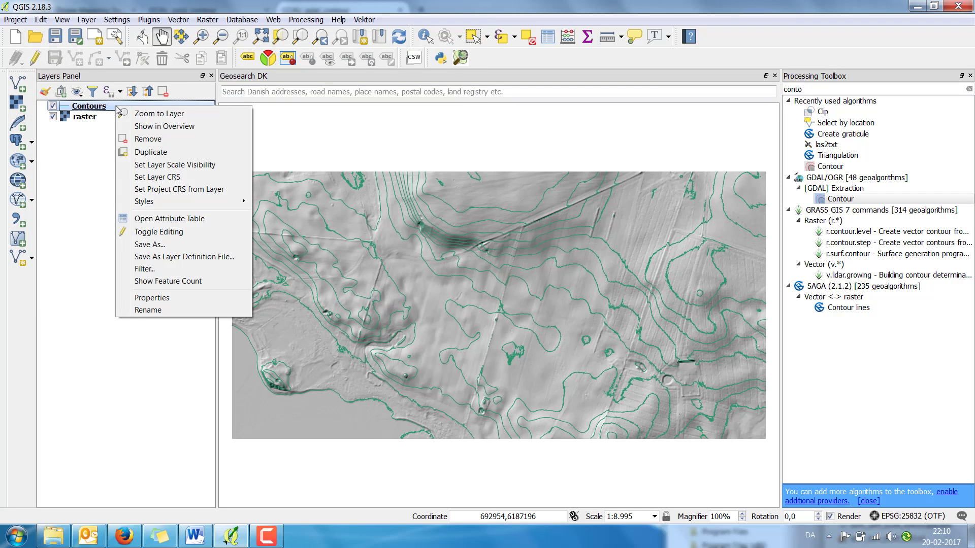
{"action": "left_click", "coordinate": [154, 246]}
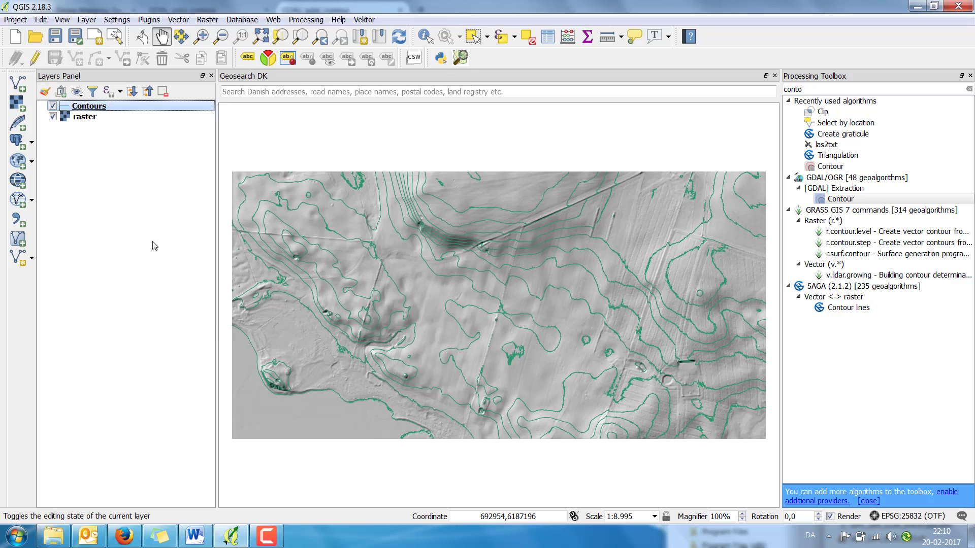
{"action": "left_click", "coordinate": [422, 54]}
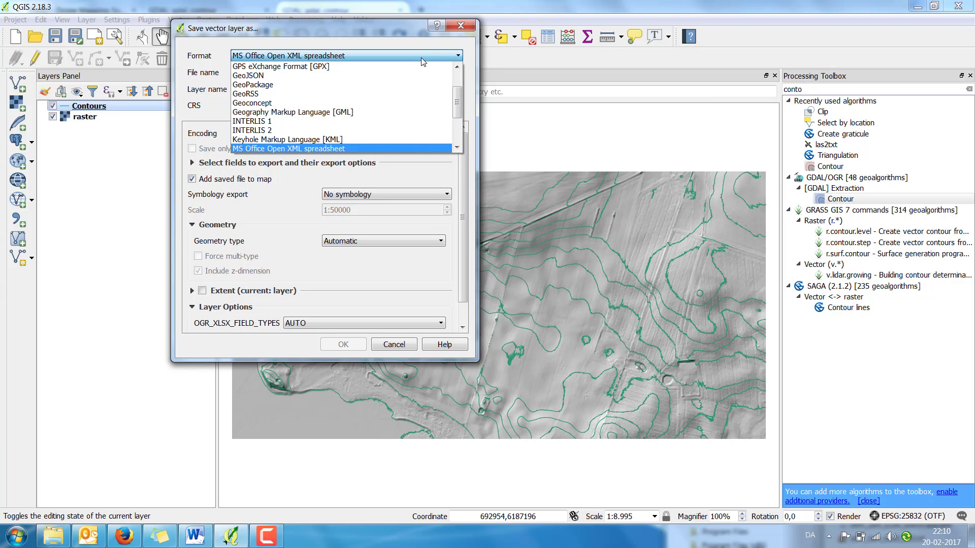
{"action": "scroll", "coordinate": [444, 86], "scroll_direction": "up", "scroll_amount": 2}
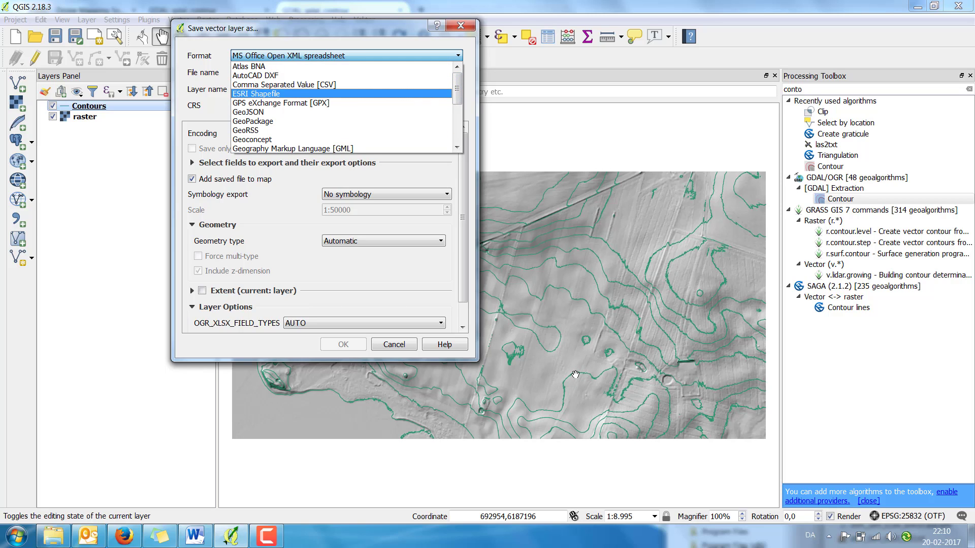
{"action": "scroll", "coordinate": [340, 106], "scroll_direction": "down", "scroll_amount": 1}
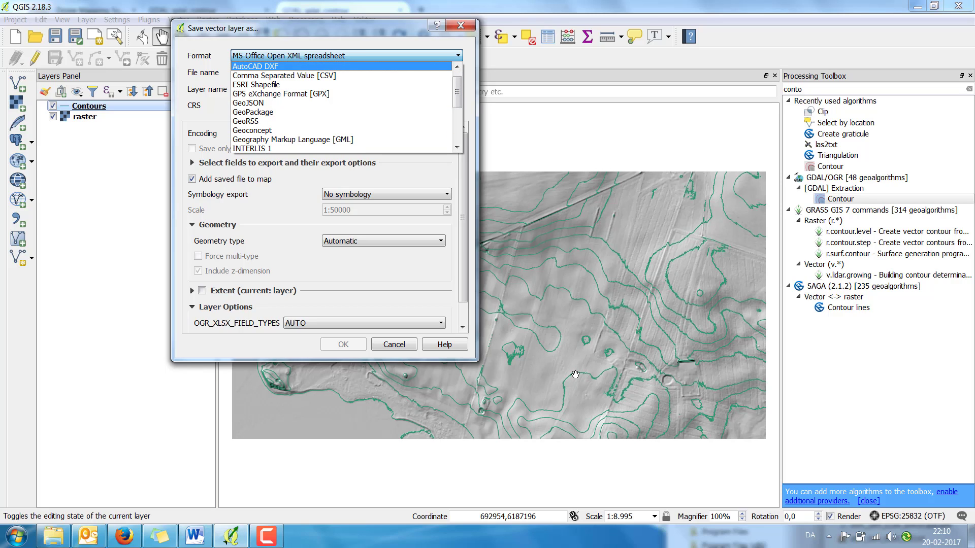
{"action": "left_click", "coordinate": [365, 66]}
Step: Set the export file to E:\1_raster\contour2.dxf
{"action": "left_click", "coordinate": [437, 72]}
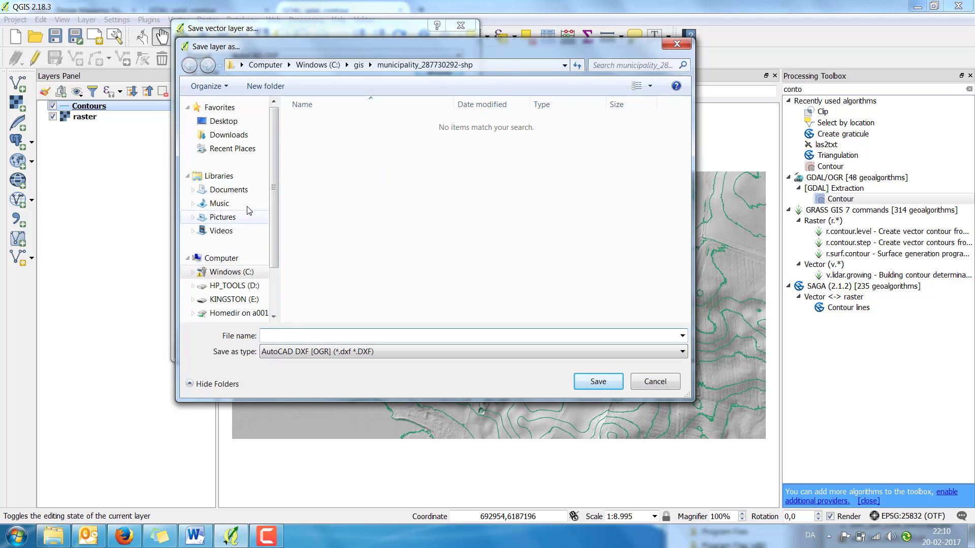
{"action": "left_click", "coordinate": [235, 299]}
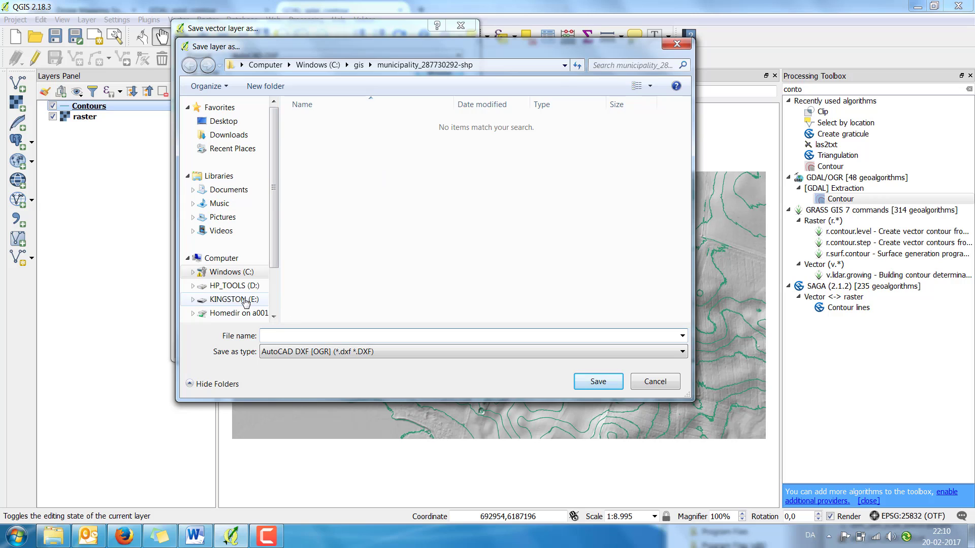
{"action": "double_click", "coordinate": [318, 166]}
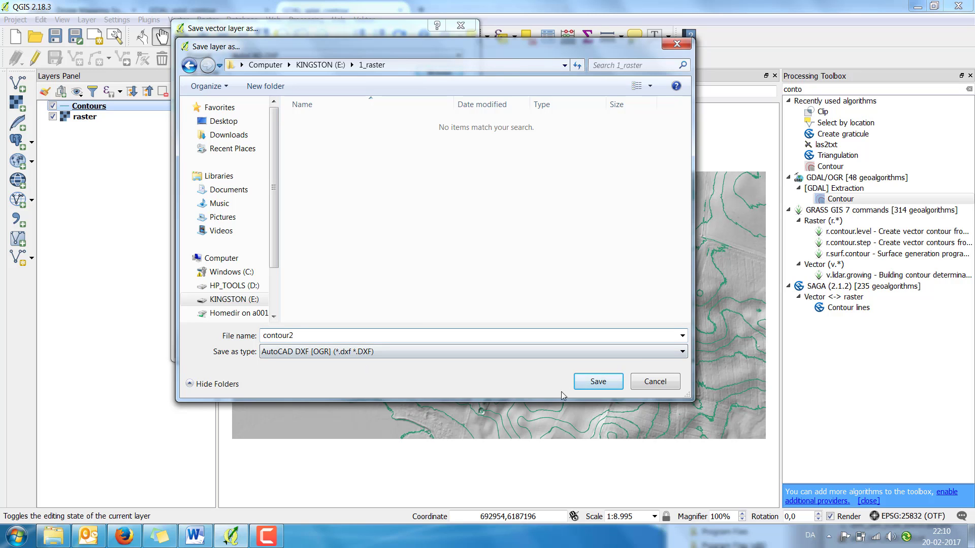
{"action": "left_click", "coordinate": [589, 383]}
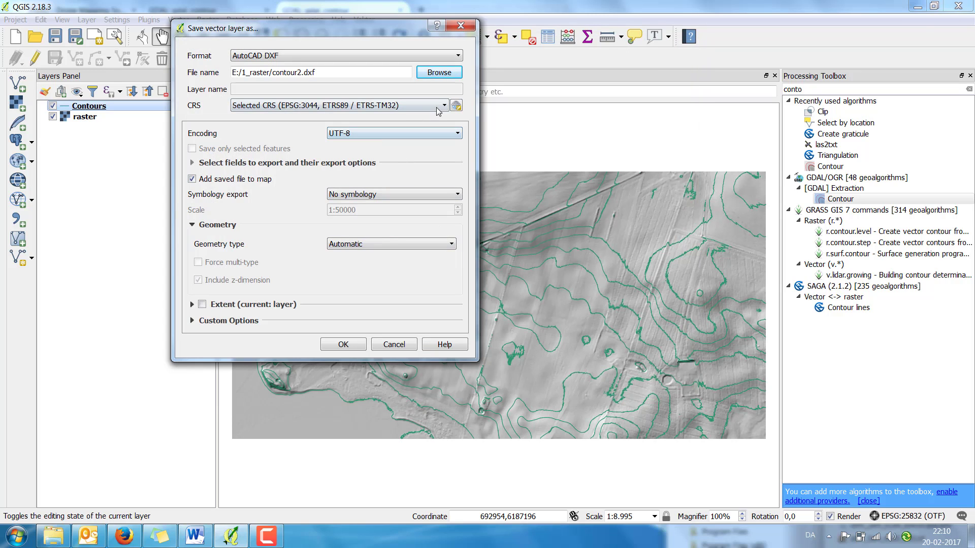
Step: Export the DXF in EPSG:25832 and confirm ETRS89 / UTM zone 32N for the loaded layer
{"action": "left_click", "coordinate": [442, 106]}
{"action": "left_click", "coordinate": [412, 123]}
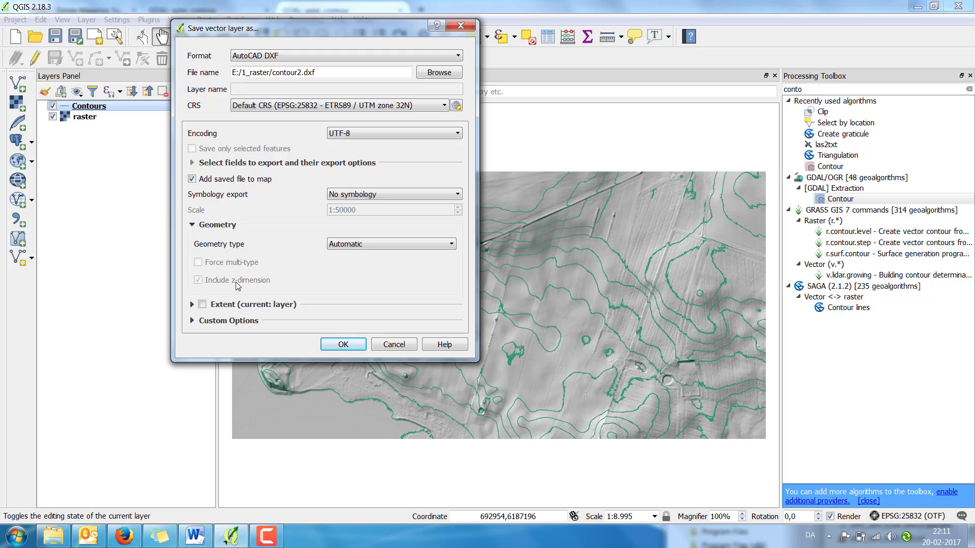
{"action": "left_click", "coordinate": [341, 345]}
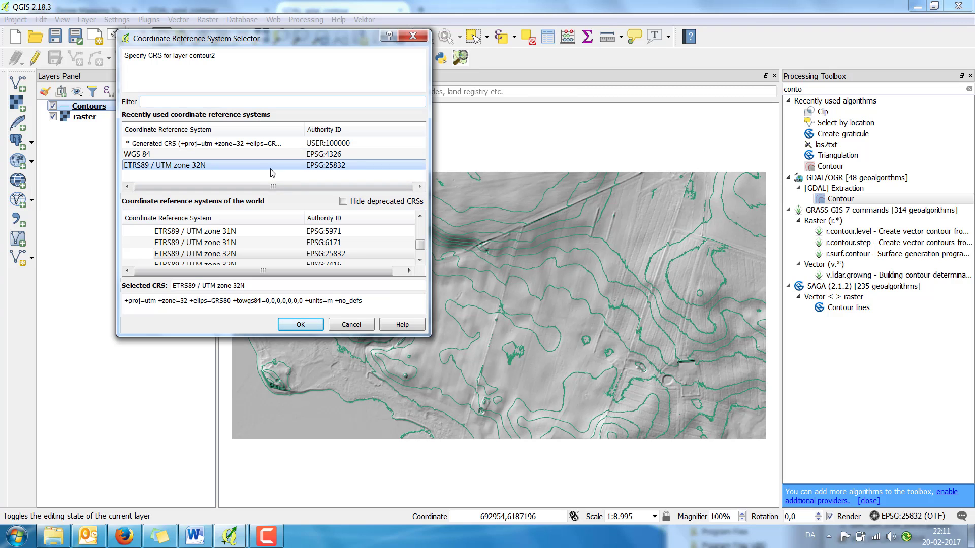
{"action": "left_click", "coordinate": [300, 324]}
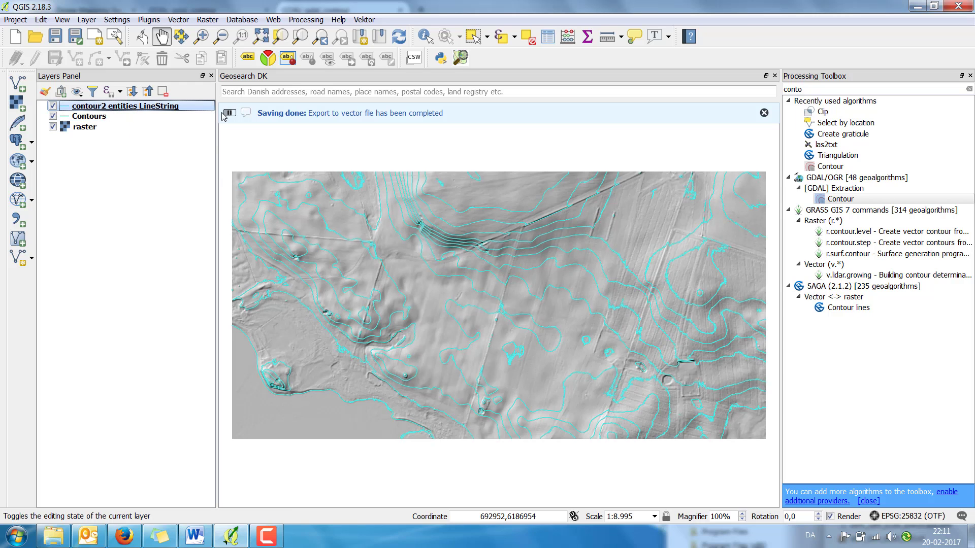
{"action": "double_click", "coordinate": [208, 106]}
{"action": "left_click", "coordinate": [60, 40]}
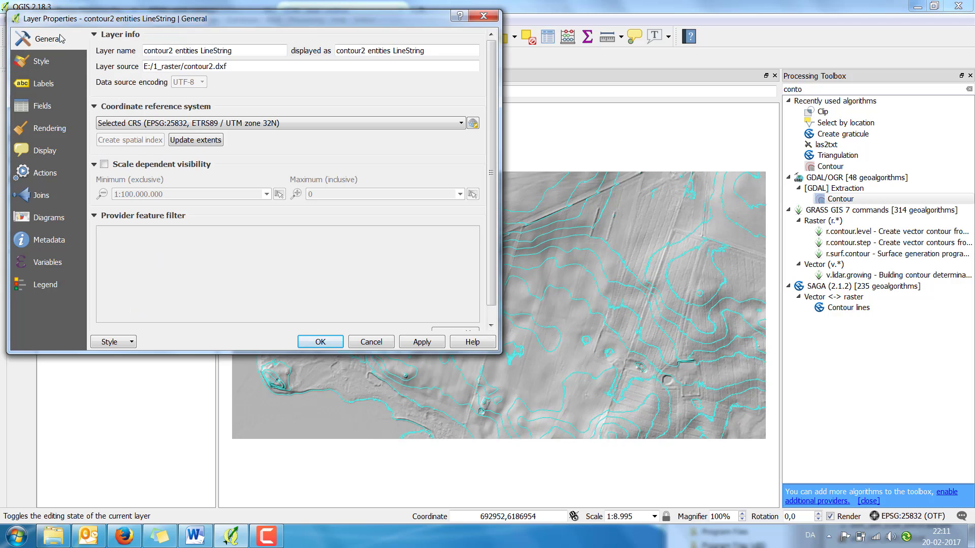
{"action": "left_click", "coordinate": [320, 341]}
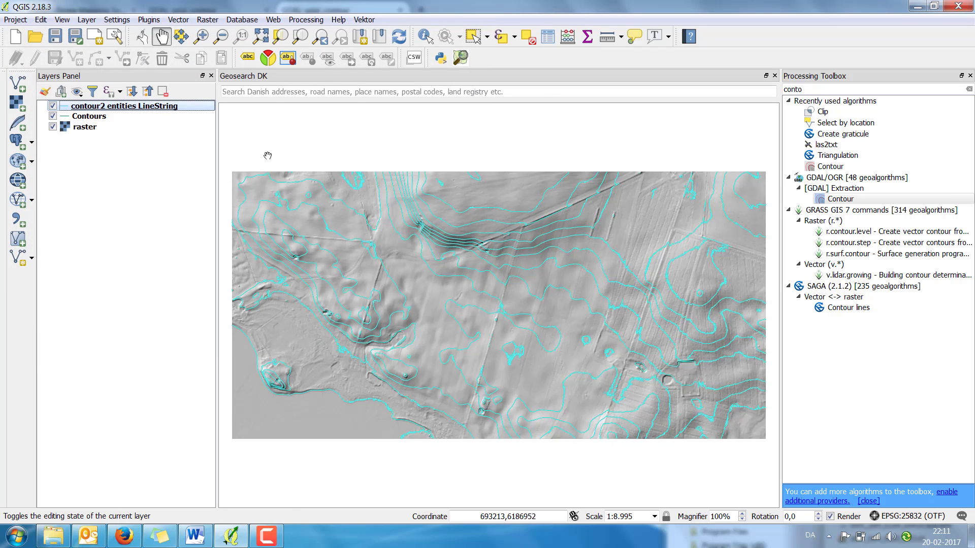
{"action": "left_click", "coordinate": [549, 37]}
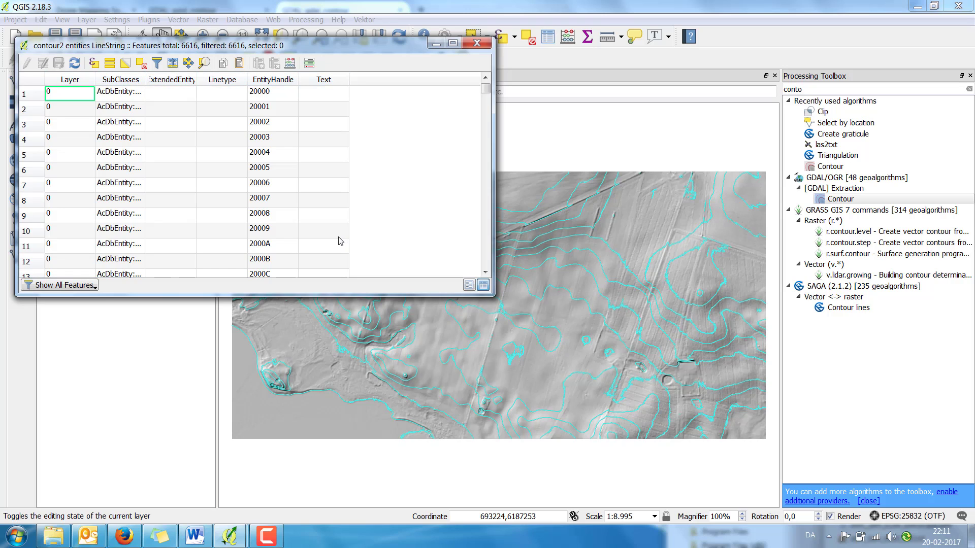
{"action": "left_click", "coordinate": [477, 45]}
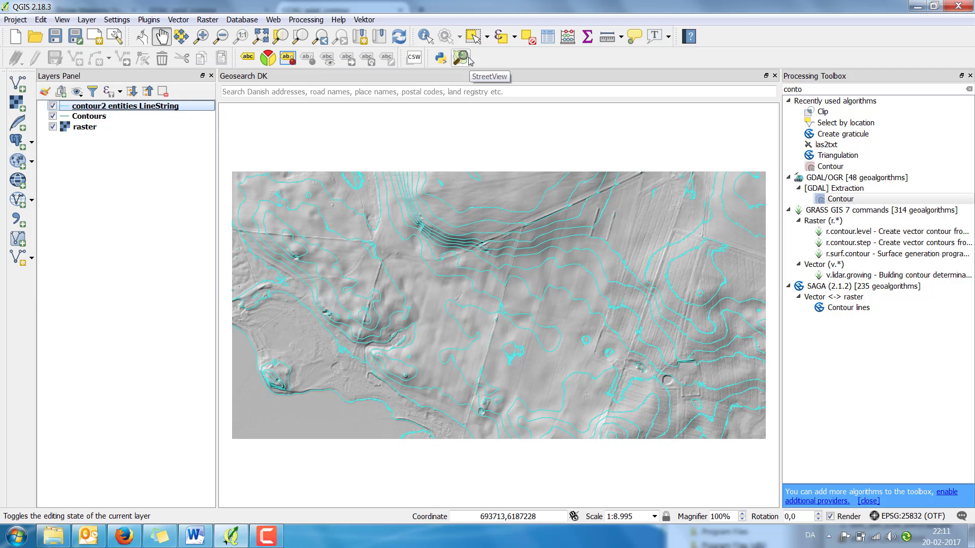
Step: Remove the contour2 DXF layer and generate 2D contours at a 5 interval
{"action": "left_click", "coordinate": [163, 92]}
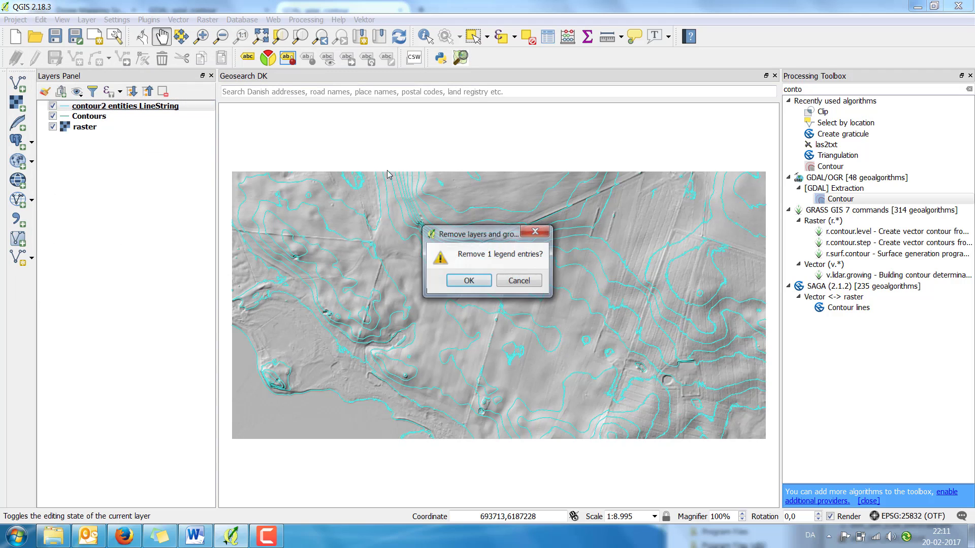
{"action": "left_click", "coordinate": [450, 280]}
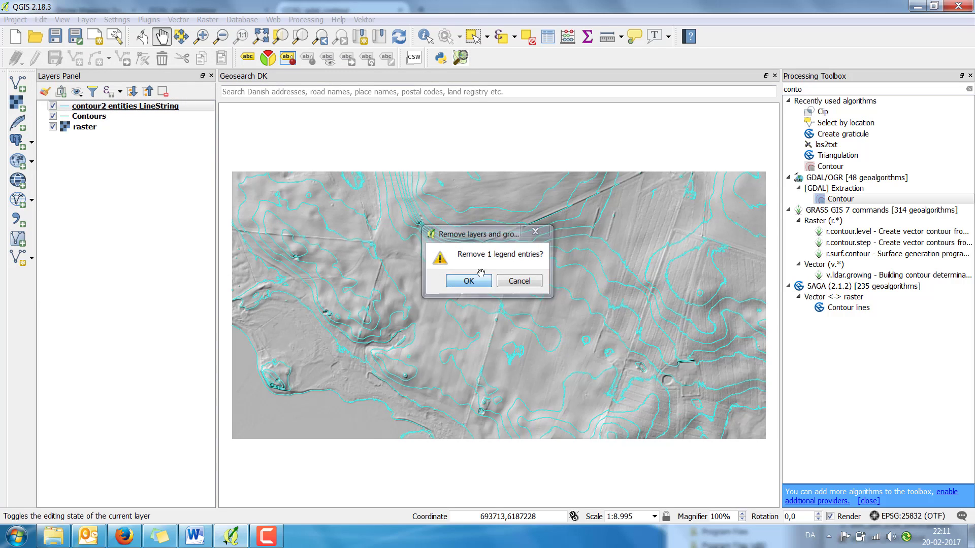
{"action": "double_click", "coordinate": [823, 202]}
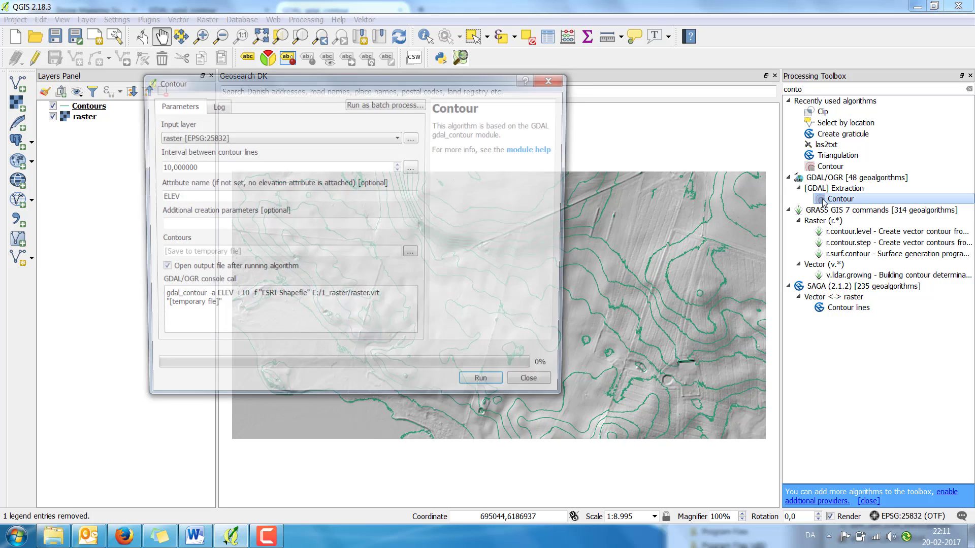
{"action": "left_click_drag", "start_coordinate": [191, 167], "coordinate": [131, 172]}
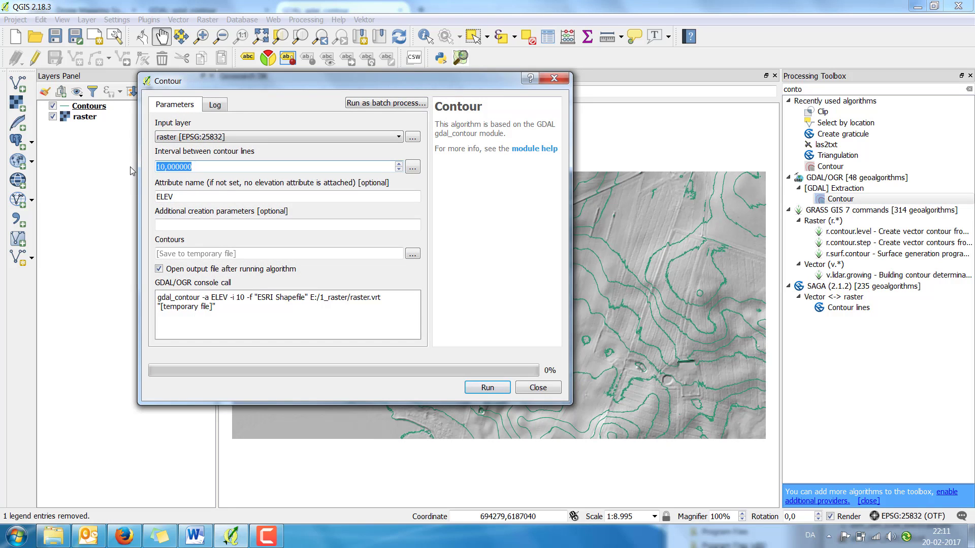
{"action": "type", "text": "5"}
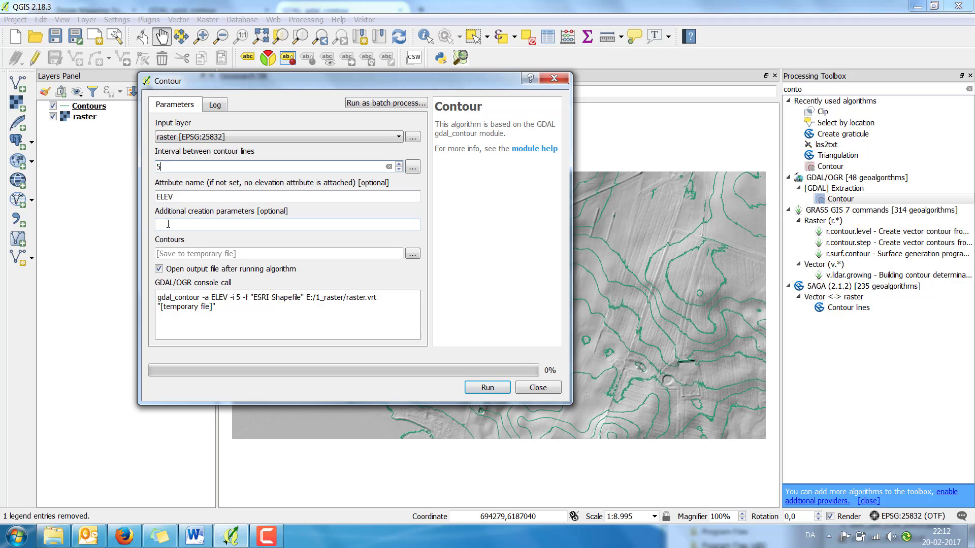
{"action": "left_click", "coordinate": [488, 389]}
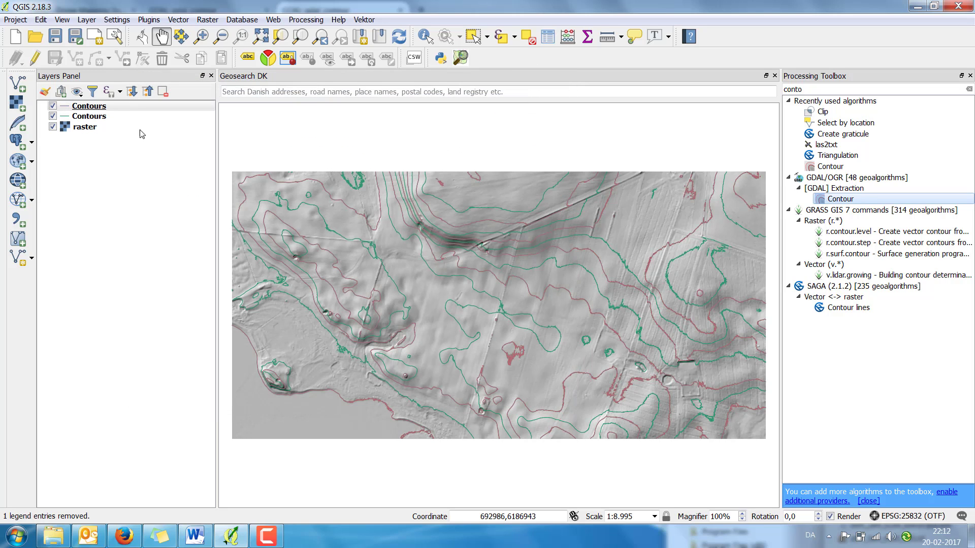
Step: Open the Save As dialog for the new 5 m Contours layer
{"action": "right_click", "coordinate": [94, 110]}
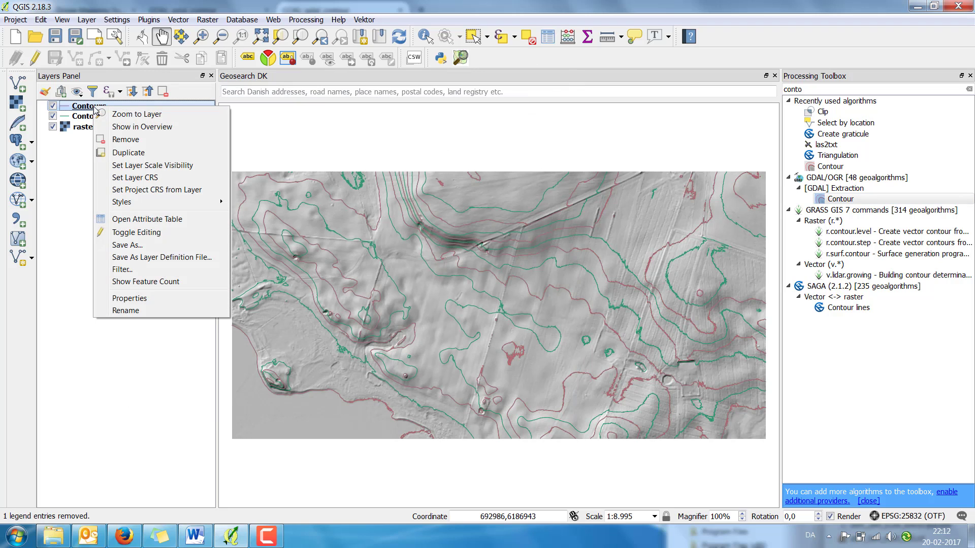
{"action": "left_click", "coordinate": [133, 244]}
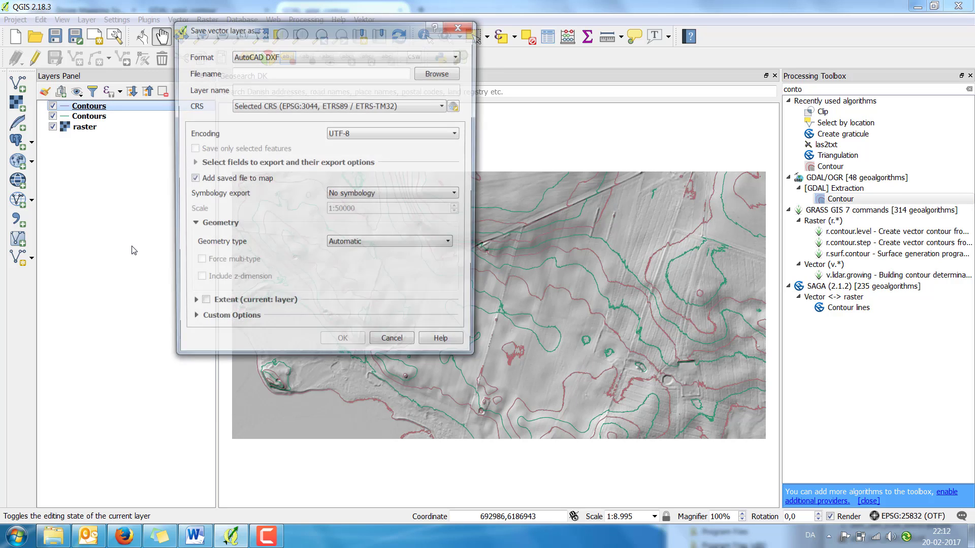